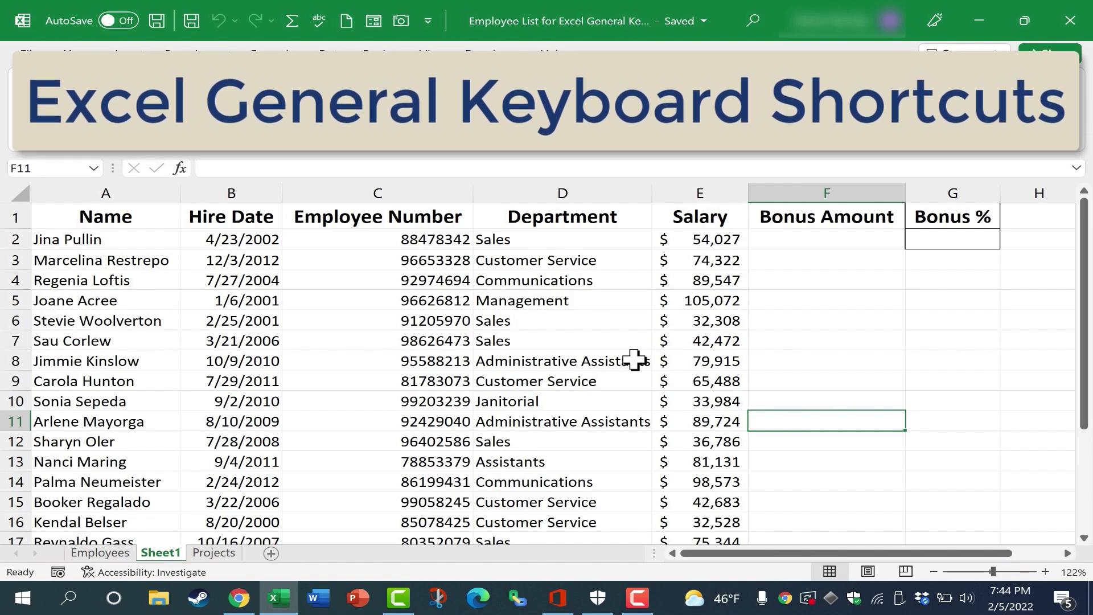
Select cell G8, then bring up the Open view listing recent workbooks, including Employee List.
click(972, 367)
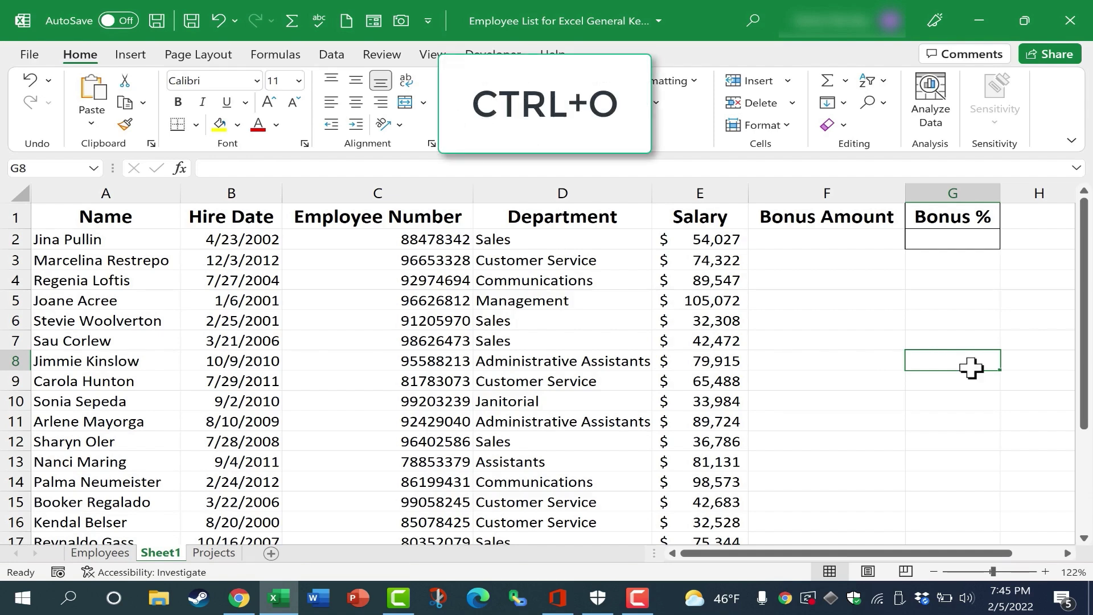
key(ctrl+o)
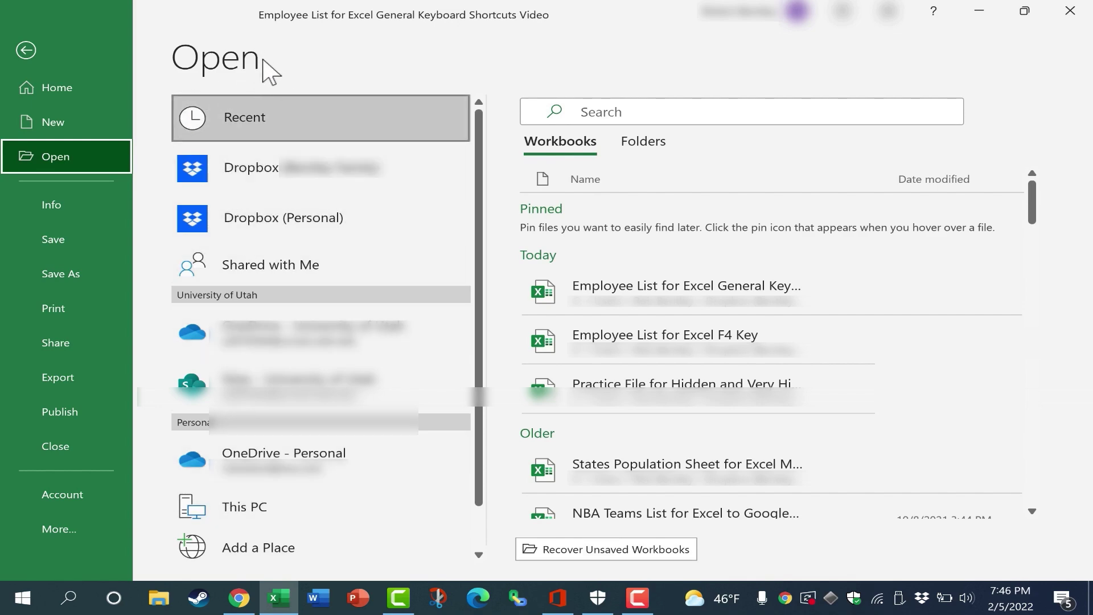
Return to the sheet, create a blank Book2 workbook, then close Book2.
click(25, 52)
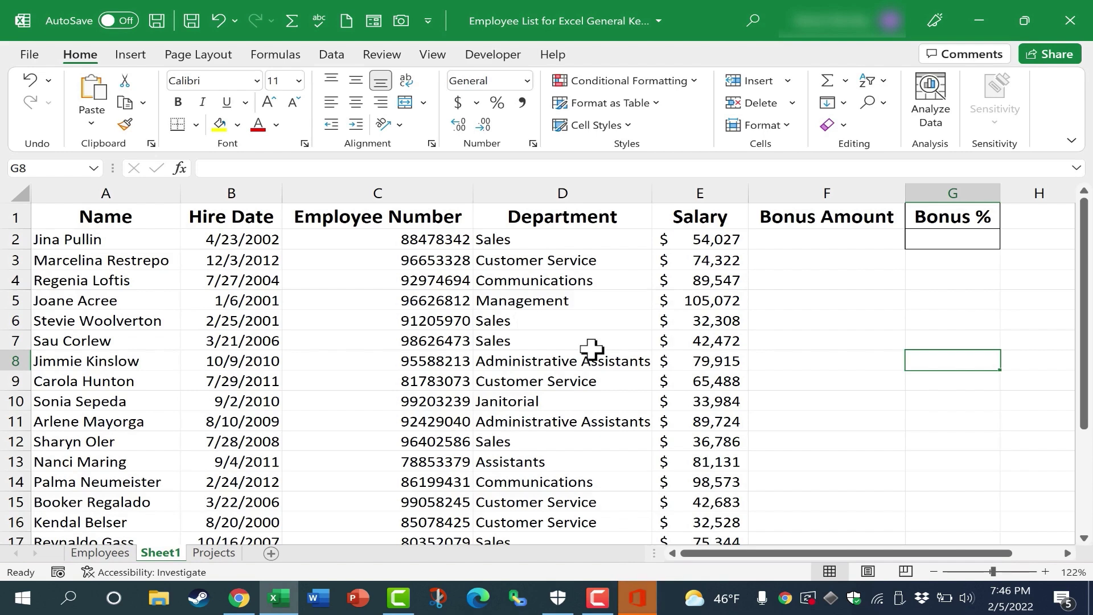
key(ctrl+n)
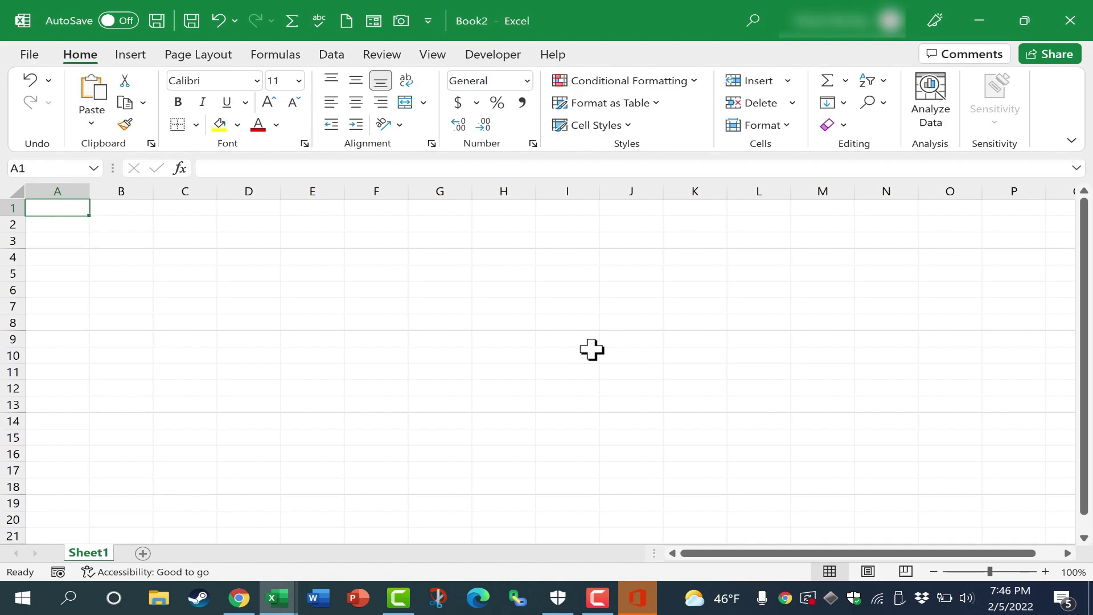
drag(568, 21, 670, 96)
double_click(670, 95)
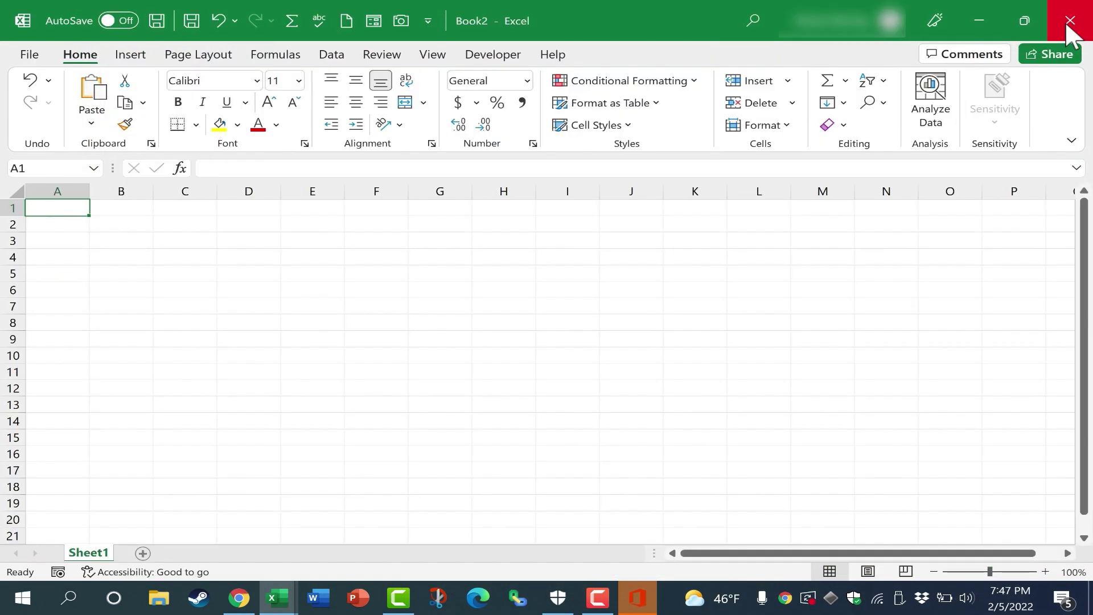
click(1070, 22)
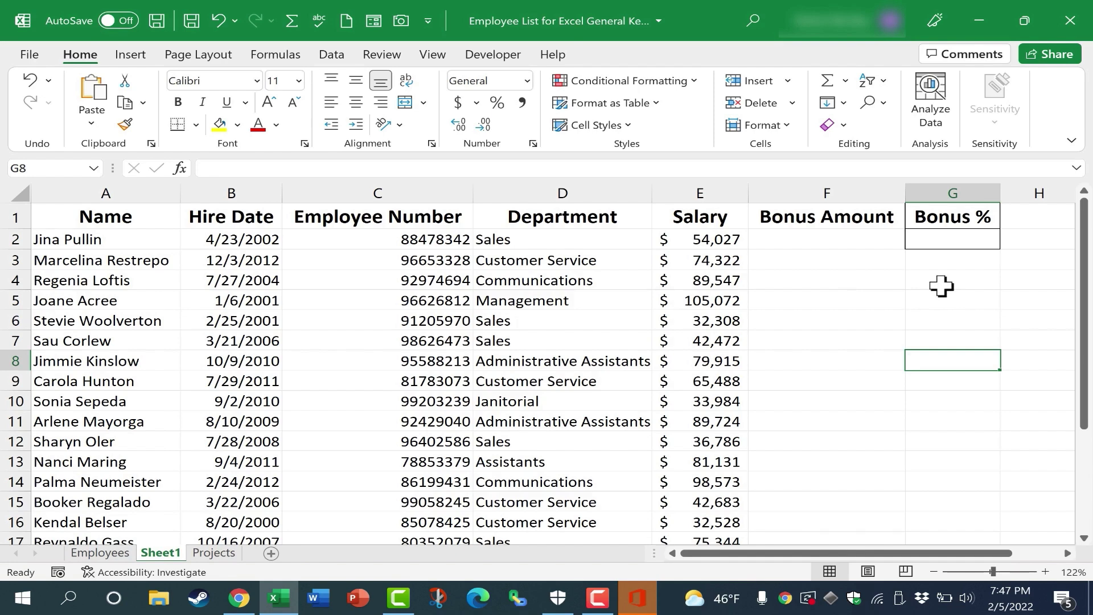
Enter 200 as F2's Bonus Amount, save the workbook, and bring up the print preview.
click(857, 286)
key(ctrl+s)
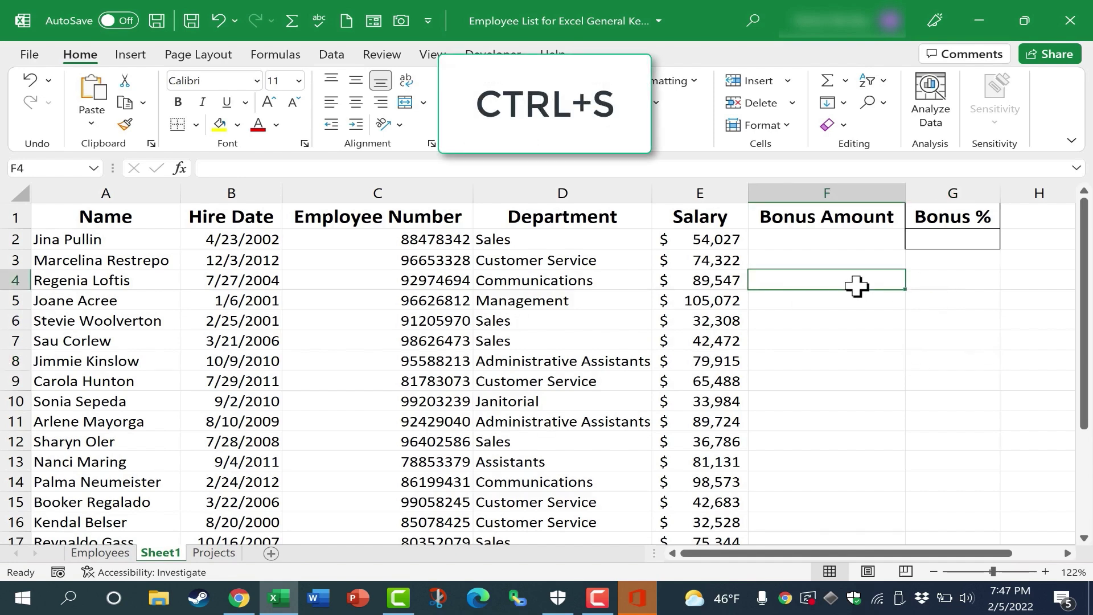
click(820, 236)
text(200)
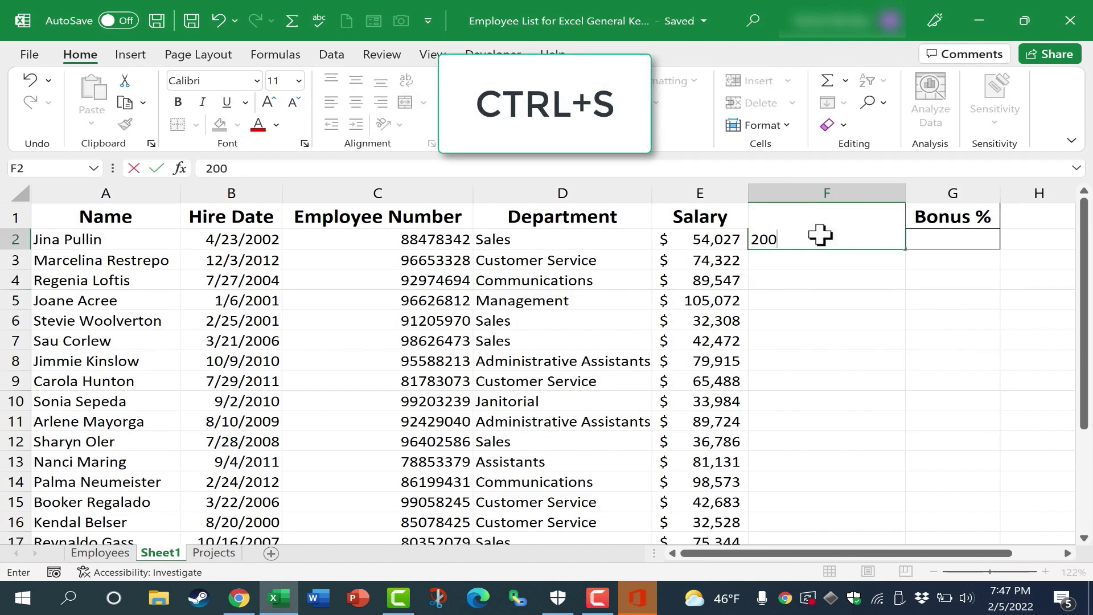
key(Return)
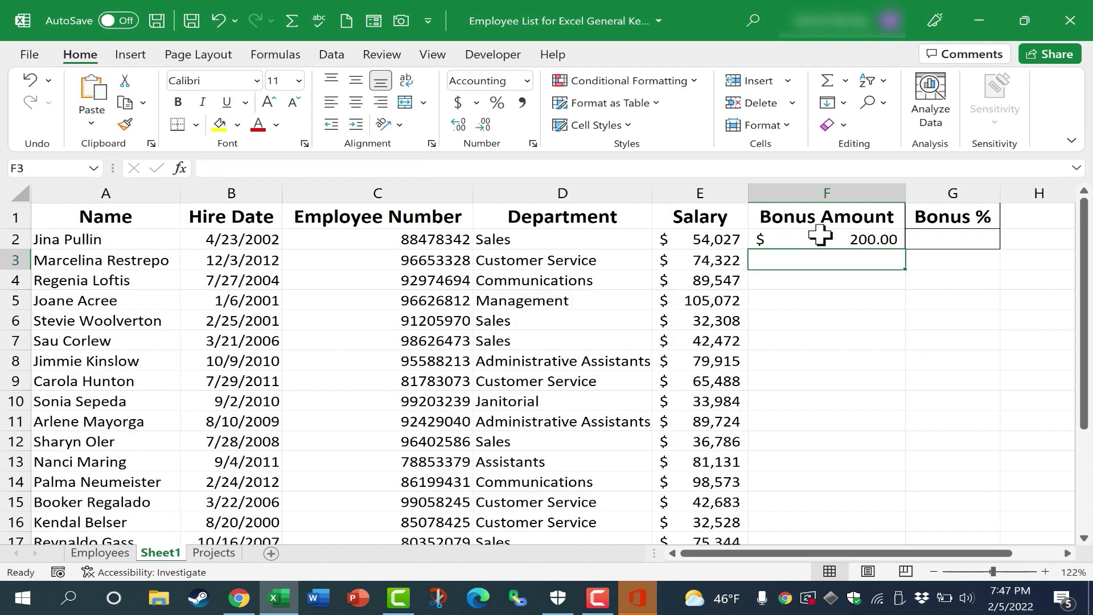
key(ctrl+s)
key(ctrl+p)
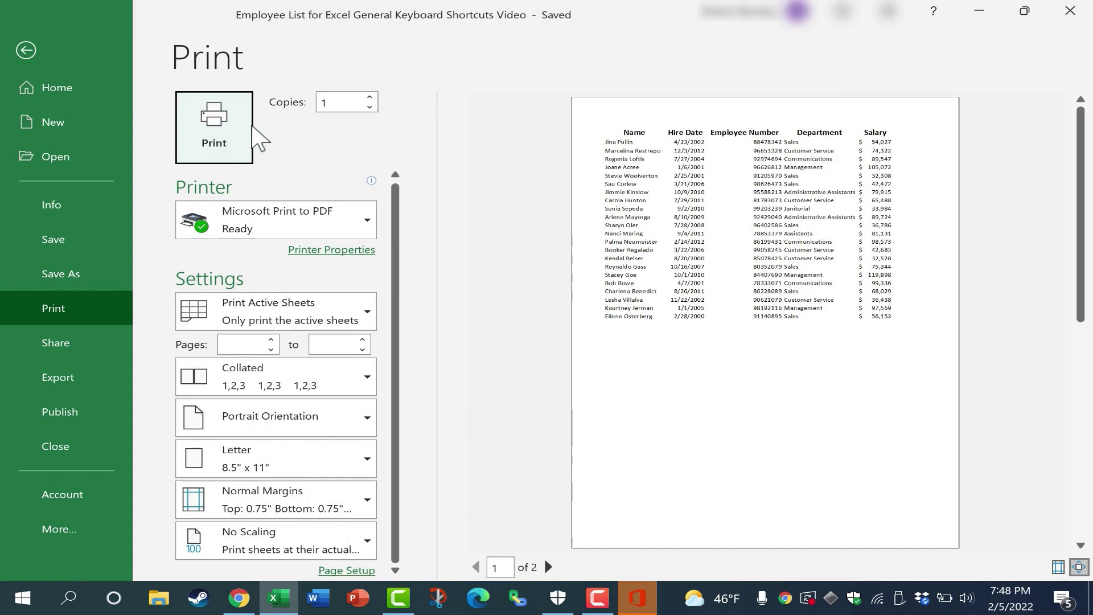
Leave the print view, save and close the Employee List workbook, then bring up the Open list to reopen it.
click(30, 51)
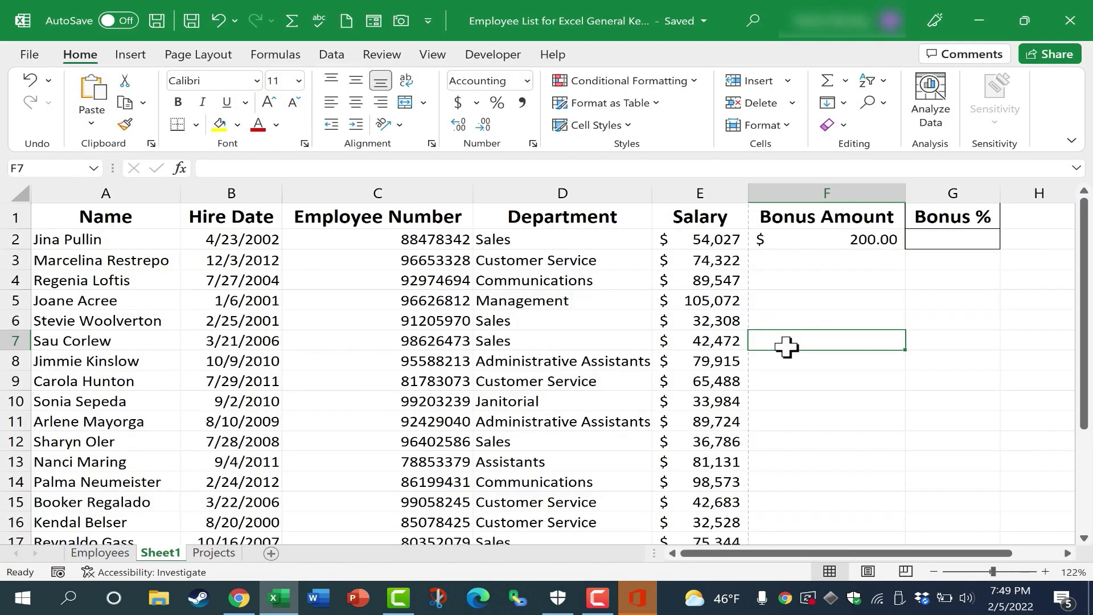
key(ctrl+s)
key(ctrl+w)
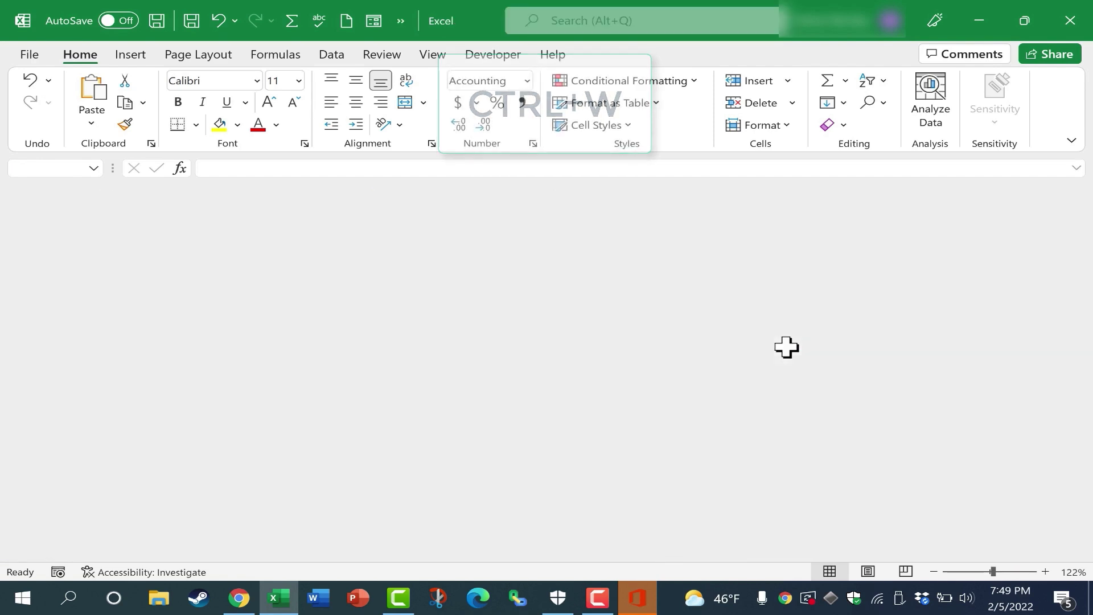
key(ctrl+o)
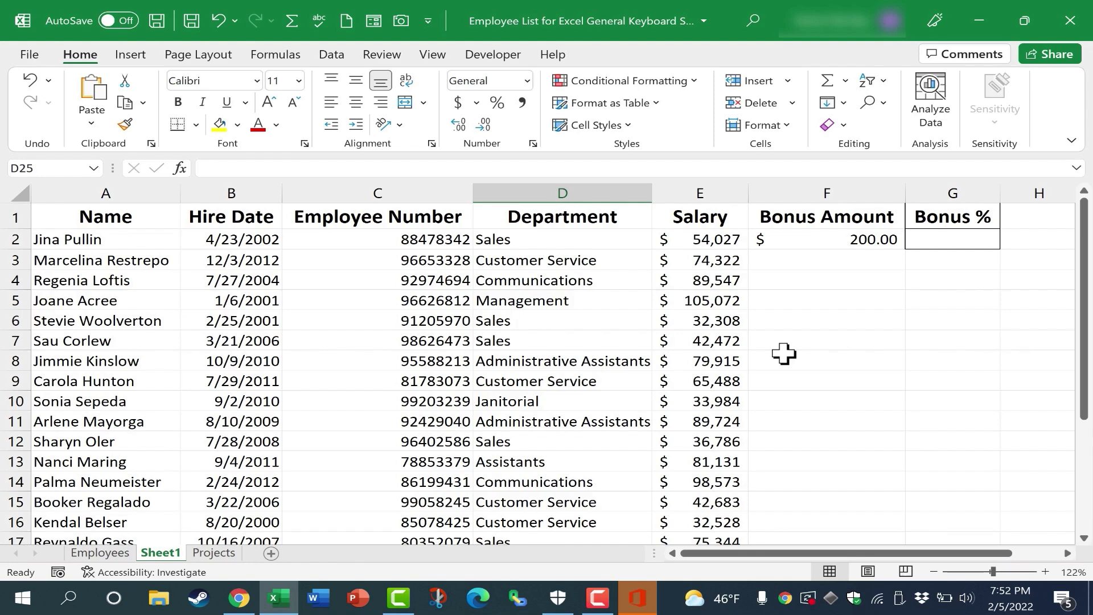
Spell-check the sheet from the top with Ignore All on each flagged surname, then open Help with F1.
key(F7)
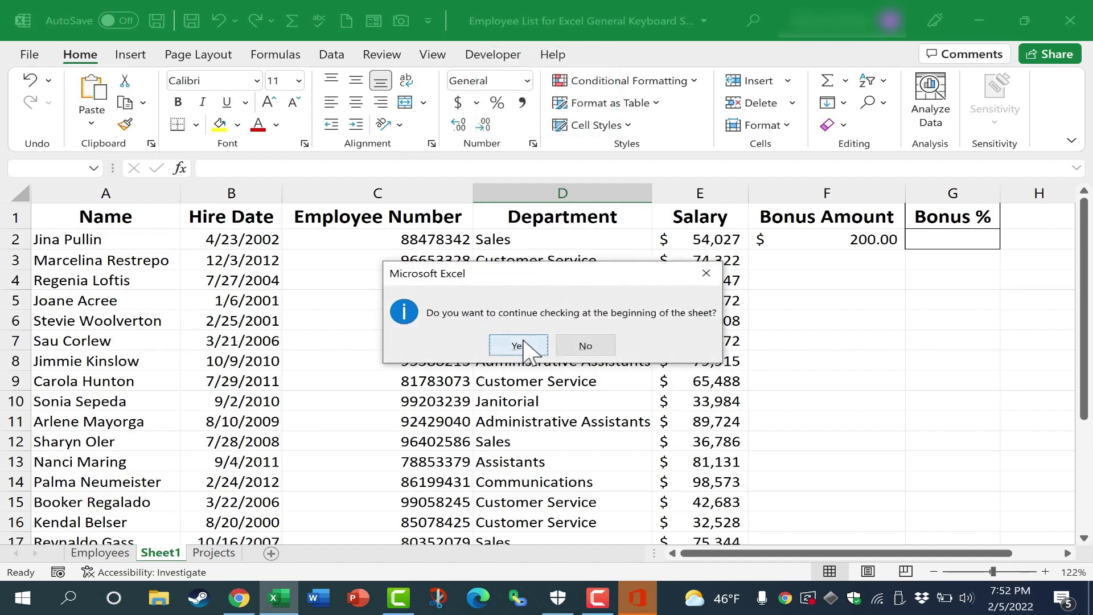
click(518, 345)
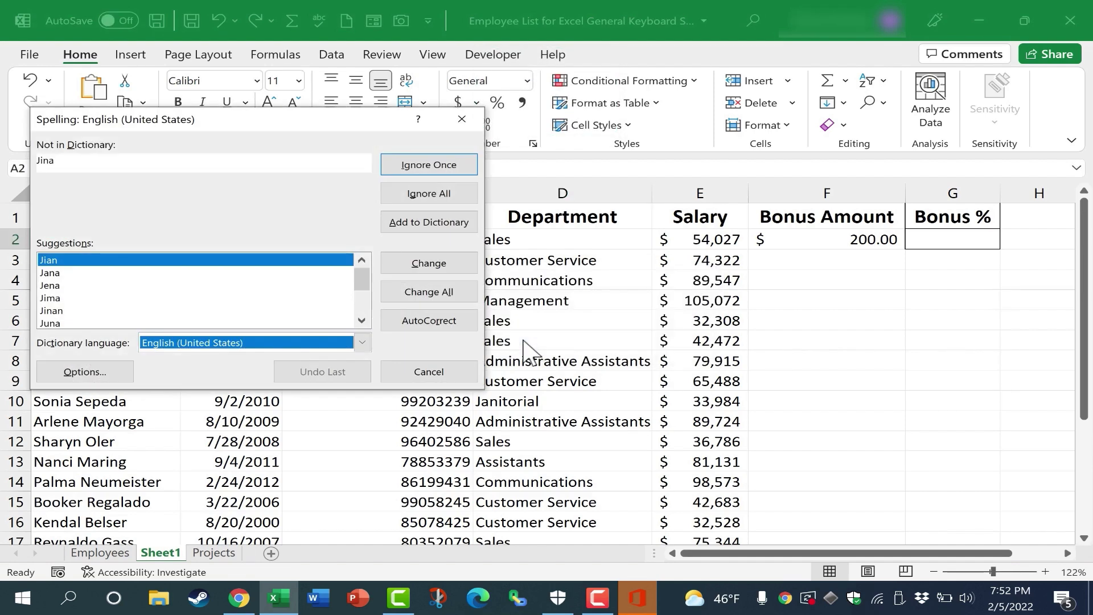
click(439, 193)
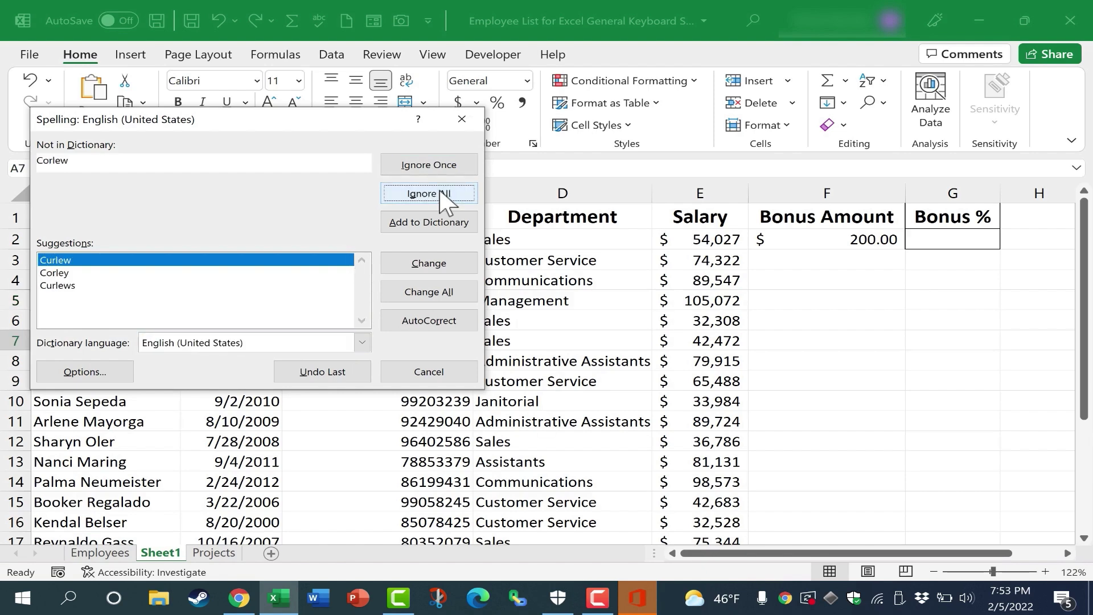
click(439, 193)
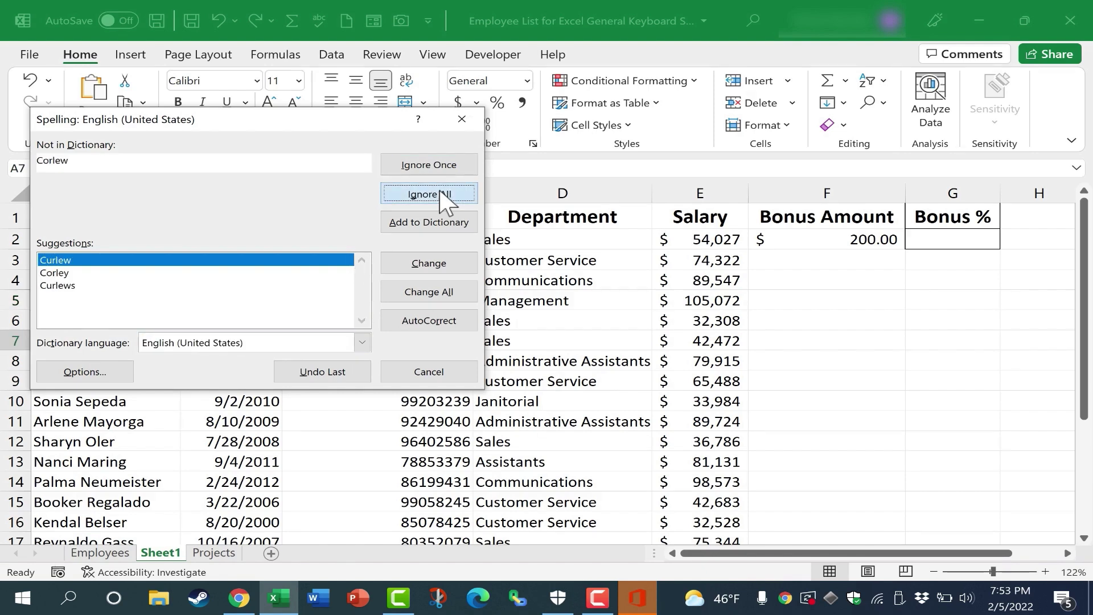
key(F1)
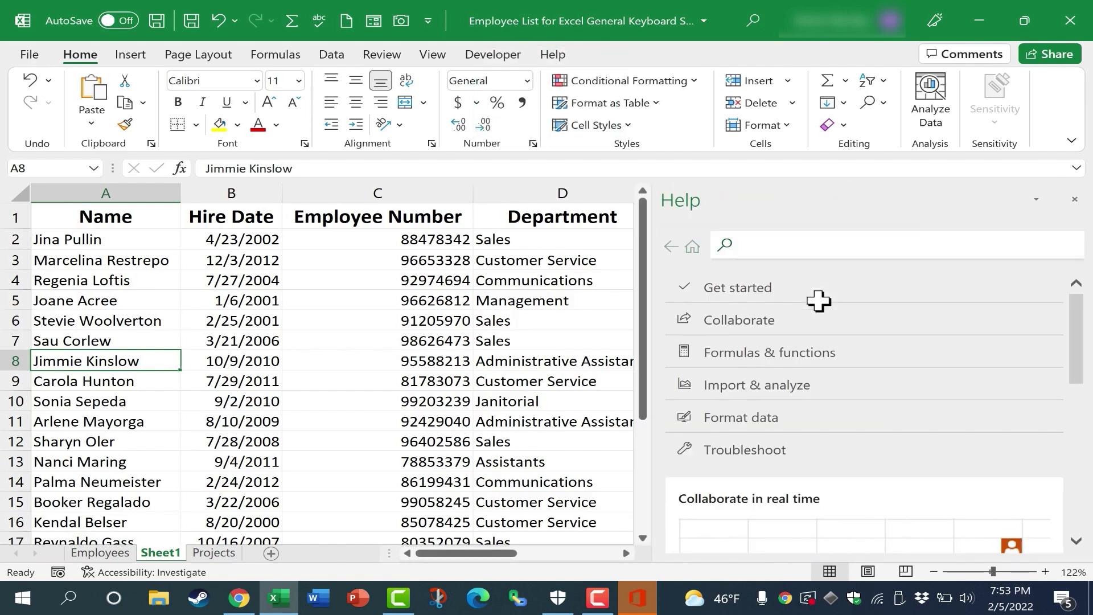
text(free)
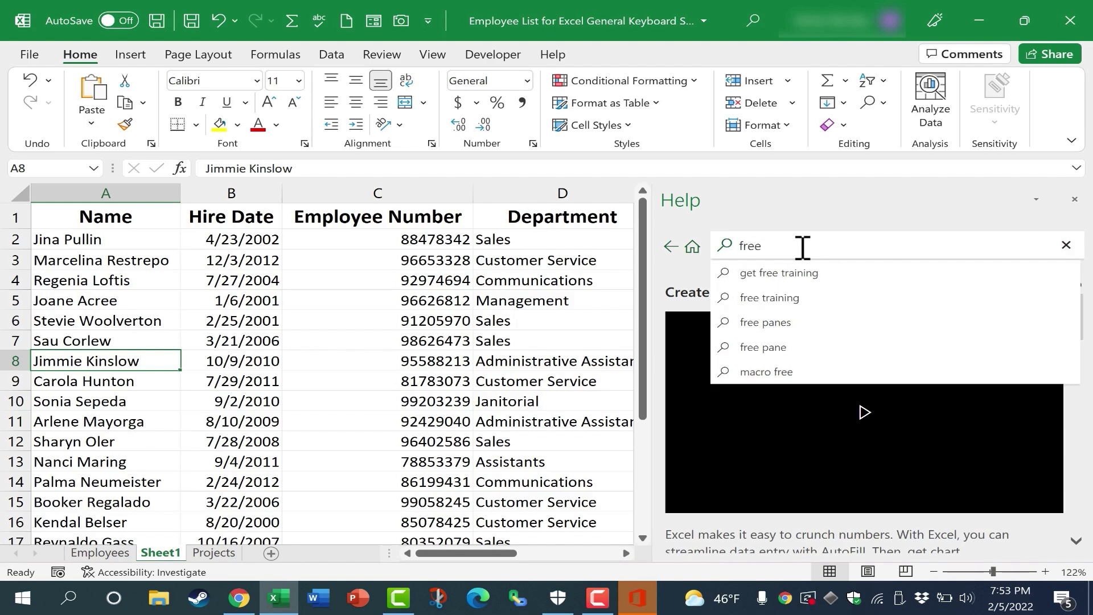
text(ze)
click(771, 272)
click(1075, 199)
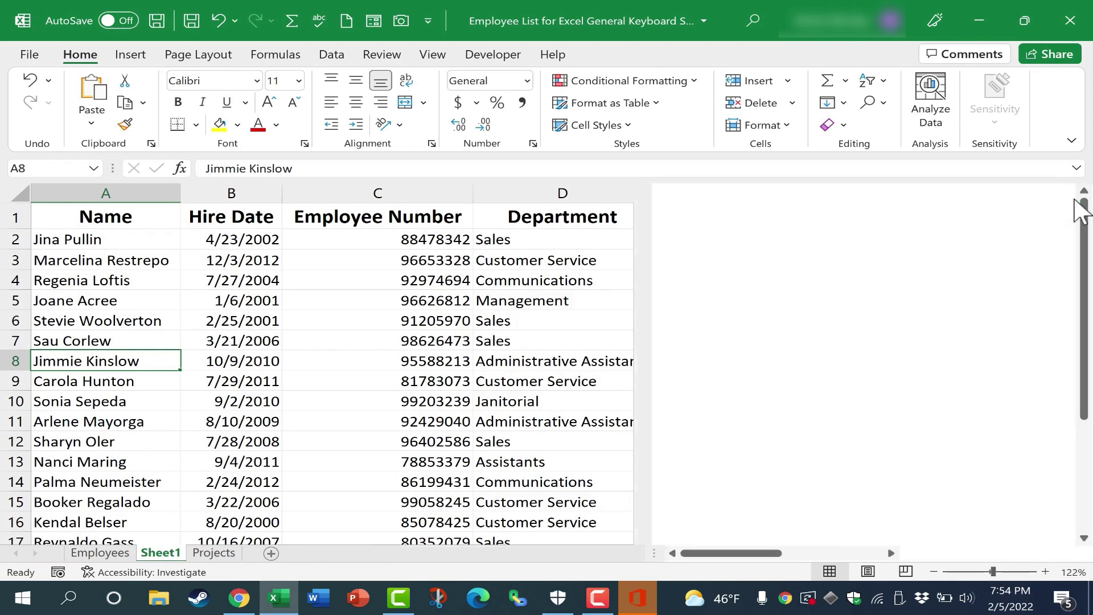
key(alt+q)
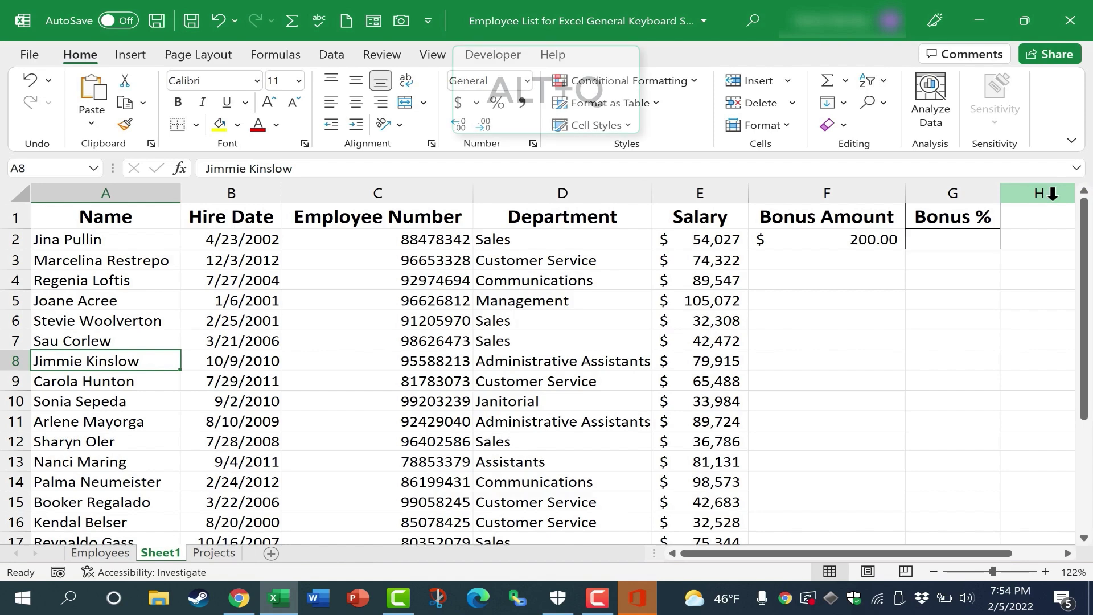
click(137, 386)
text(q)
key(Escape)
click(99, 344)
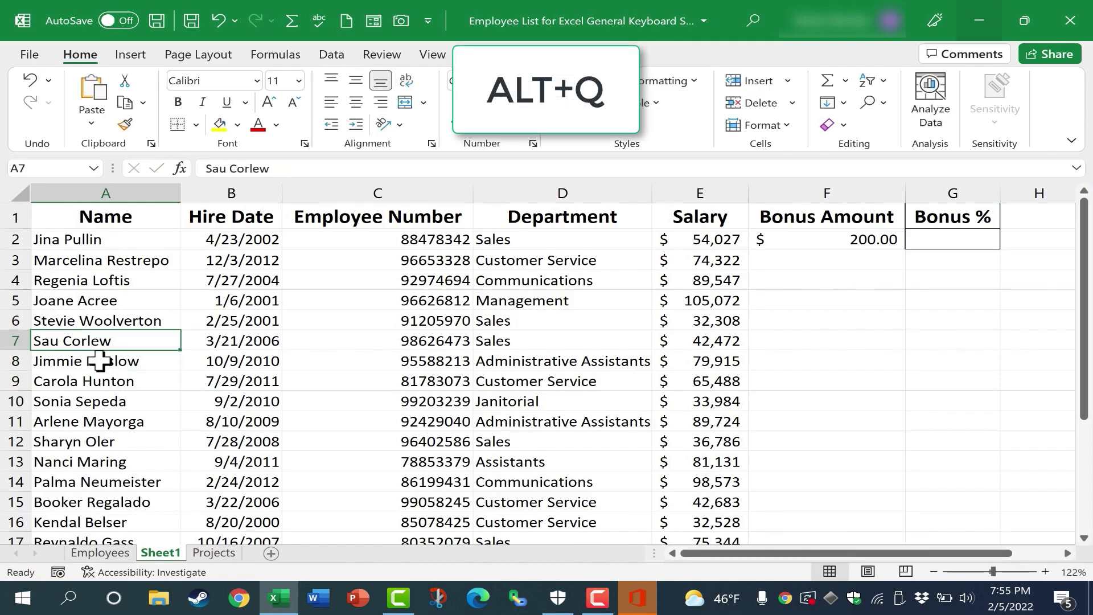
key(alt+q)
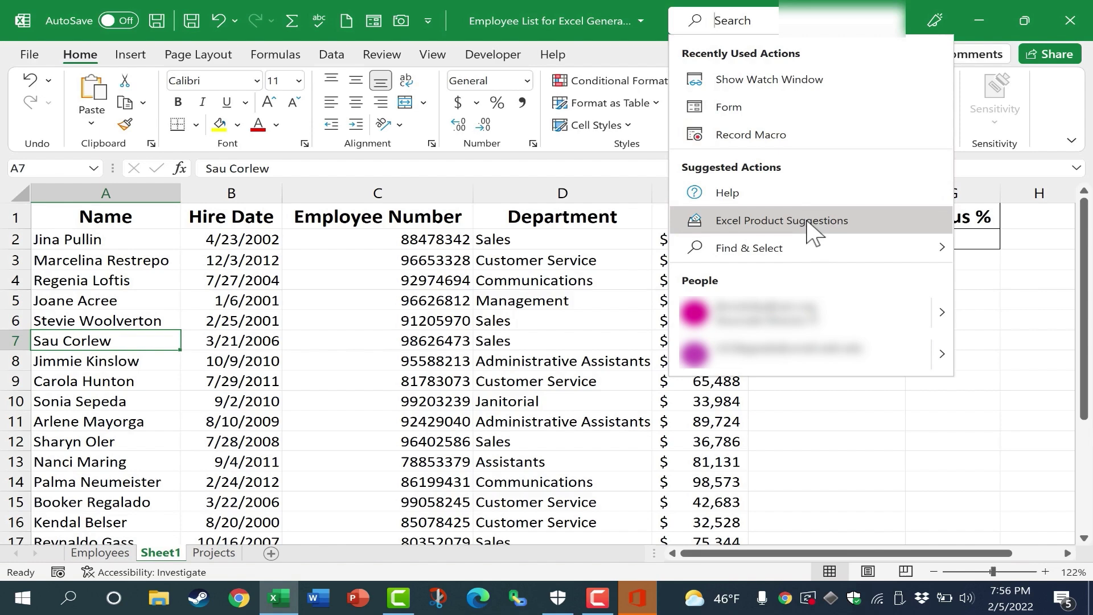
mouse_move(813, 241)
click(745, 21)
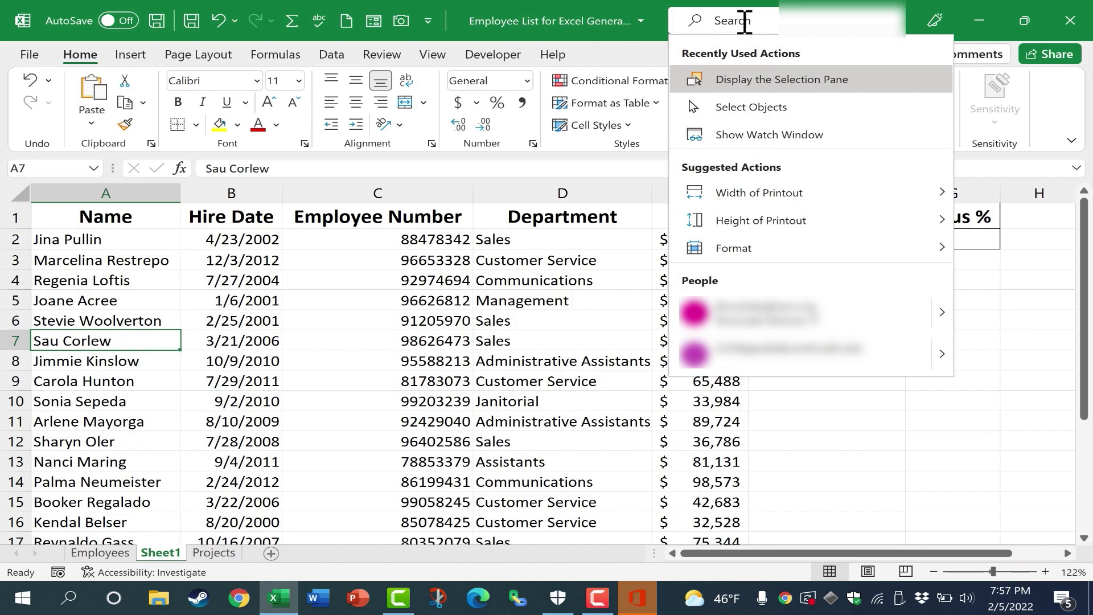
text(counta)
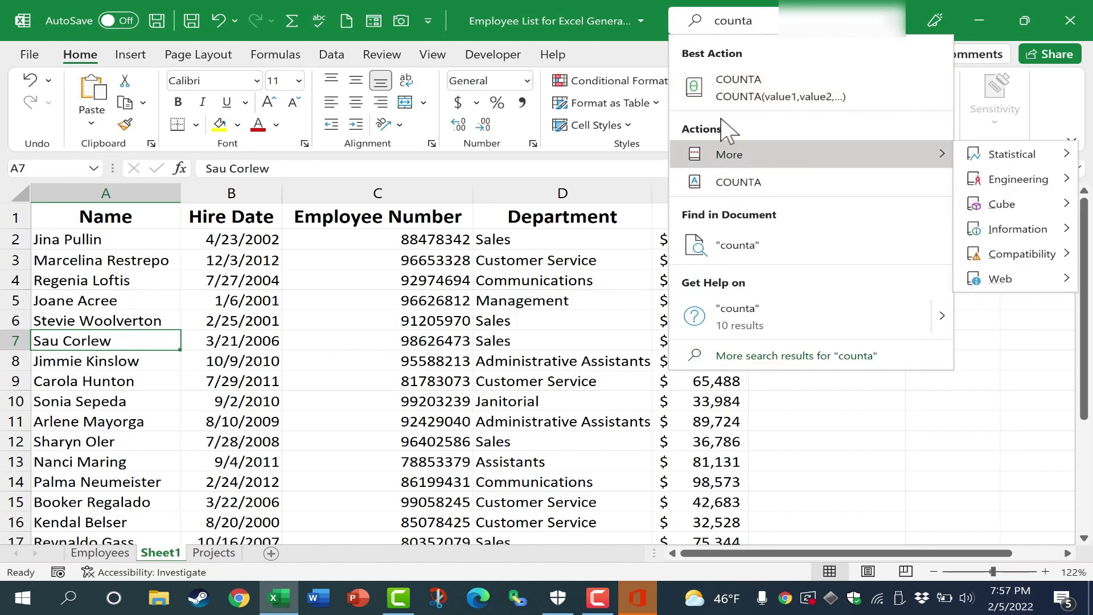
key(Escape)
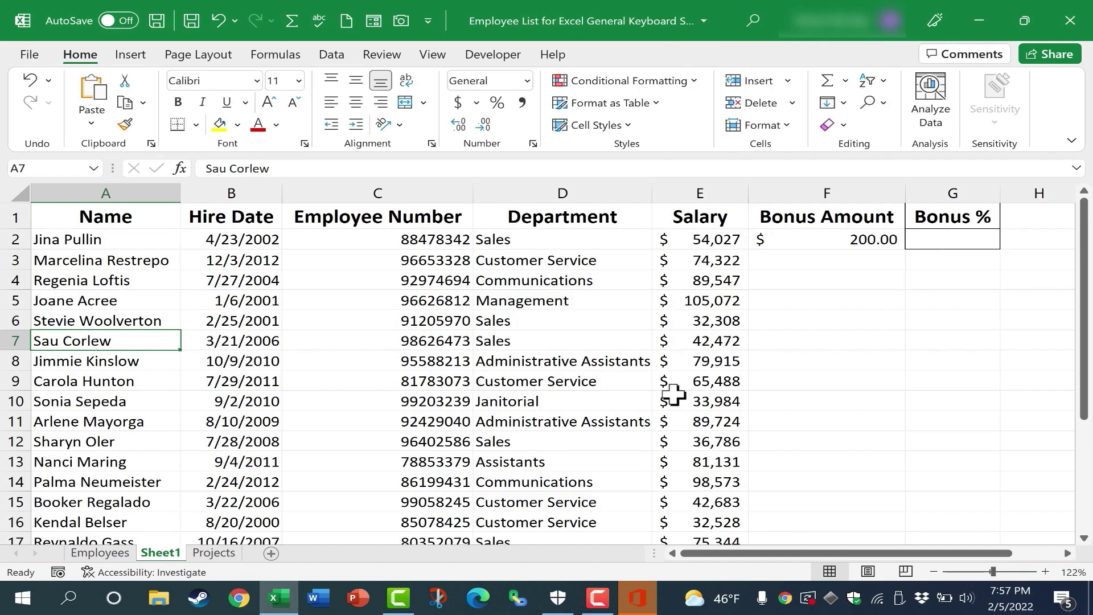
click(535, 304)
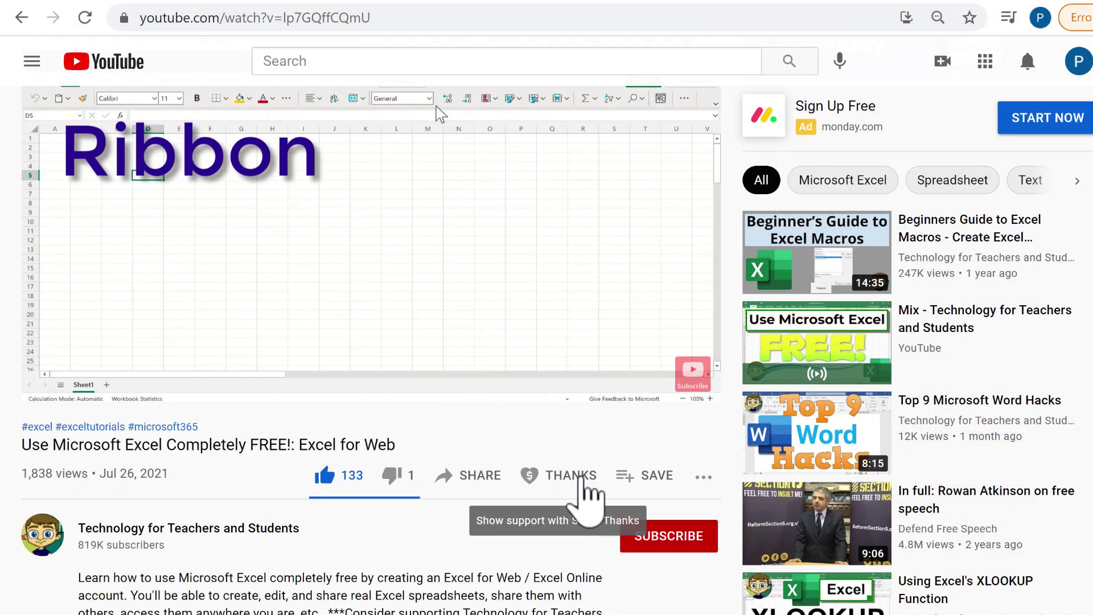
Open the video's Super Thanks dialog with its $2.00–$50.00 thank-you options.
click(582, 479)
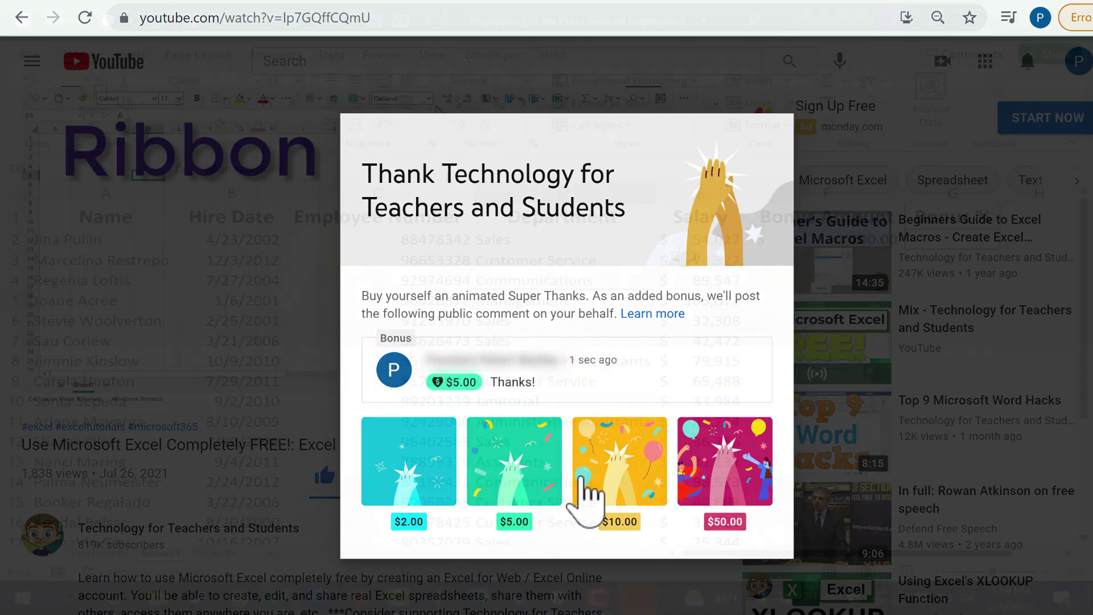